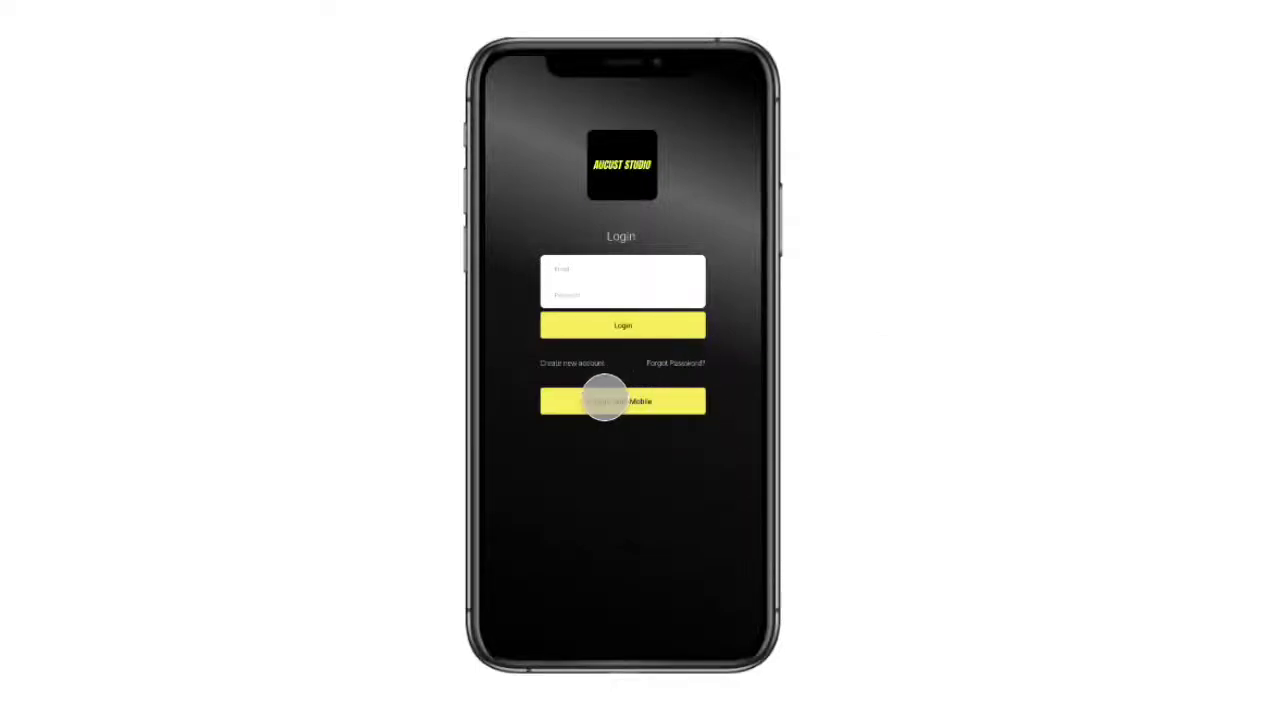
# Create and submit a new account from the Login screen's registration form.
pyautogui.click(607, 400)
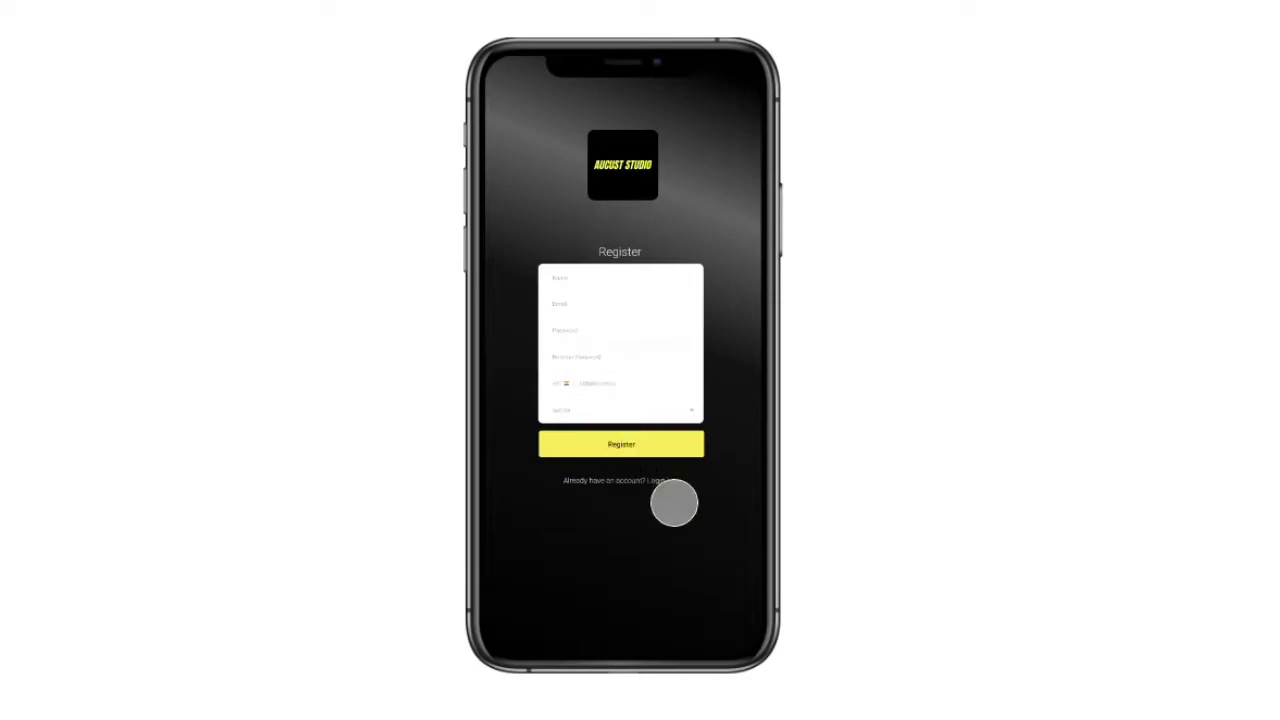
pyautogui.click(660, 450)
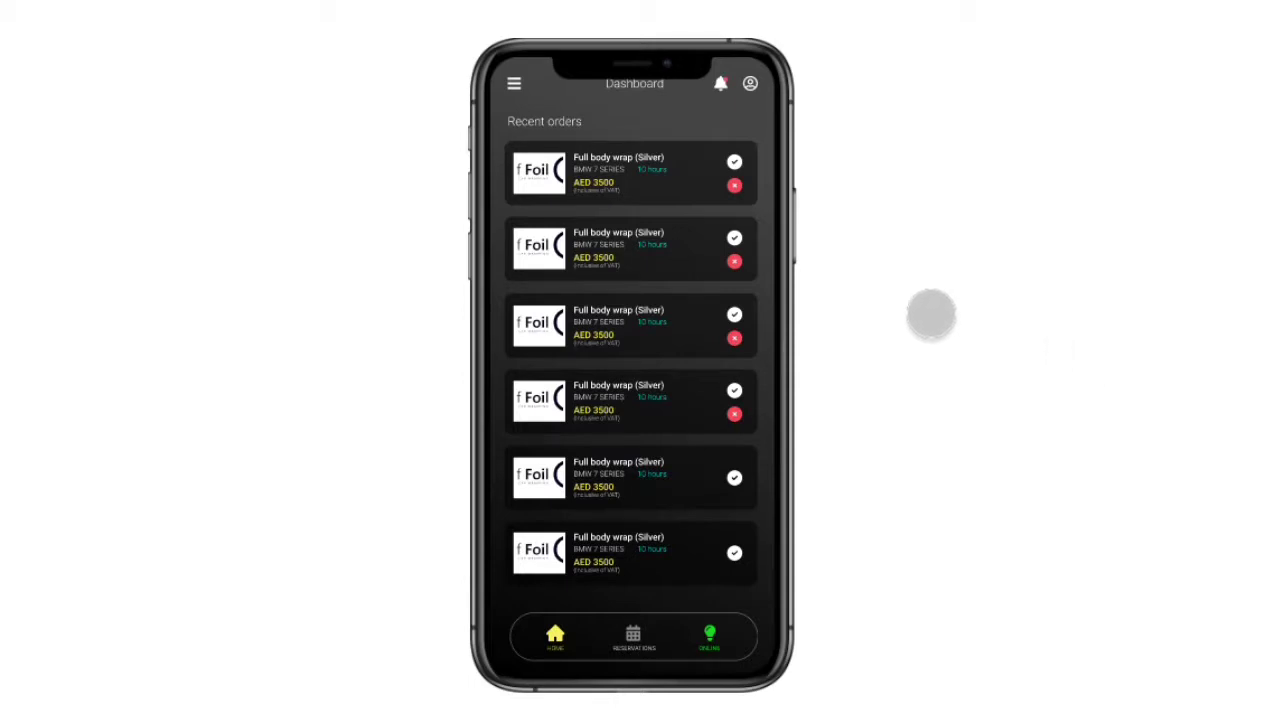
# Open recent order #897767's details and accept it.
pyautogui.click(678, 202)
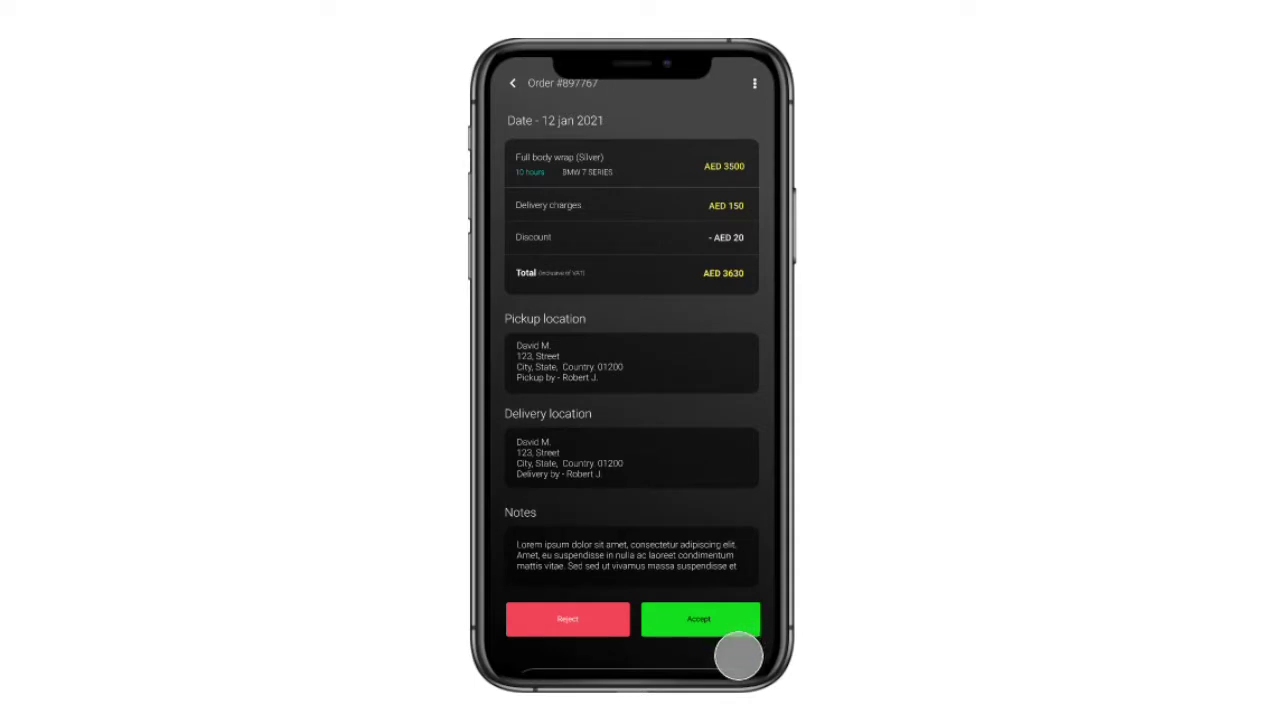
pyautogui.click(739, 650)
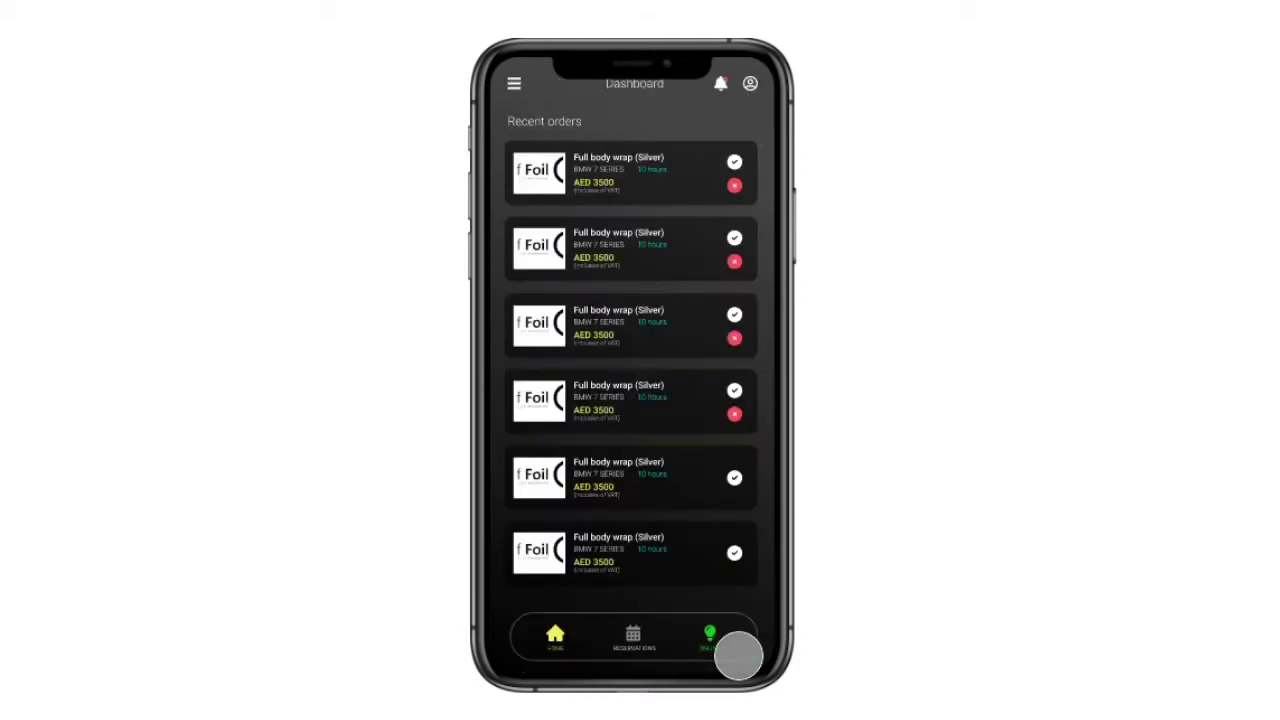